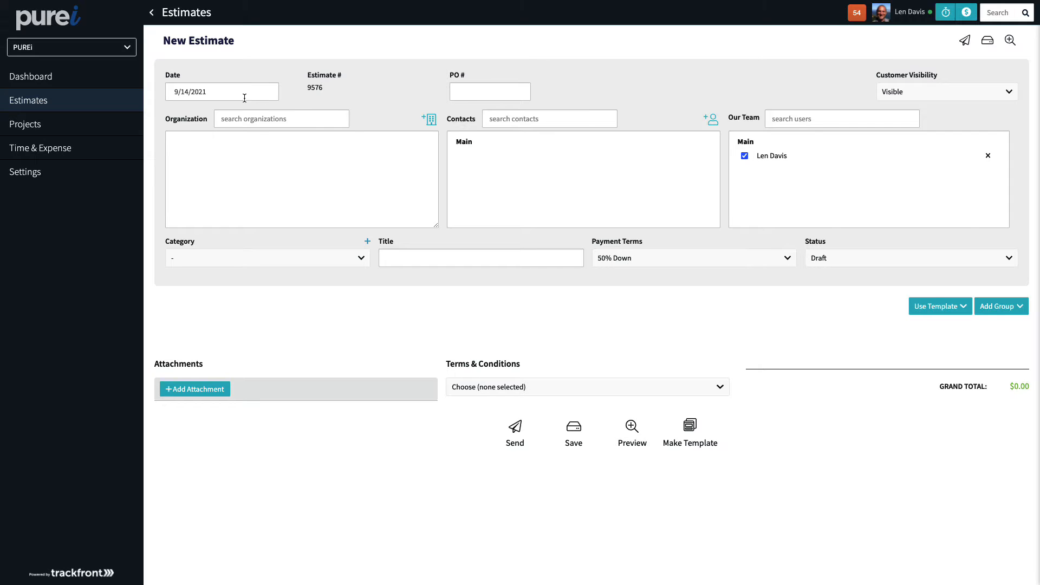
Examine the estimate's date, estimate number, PO number and customer visibility fields without changing them
{"action": "left_click", "coordinate": [226, 91]}
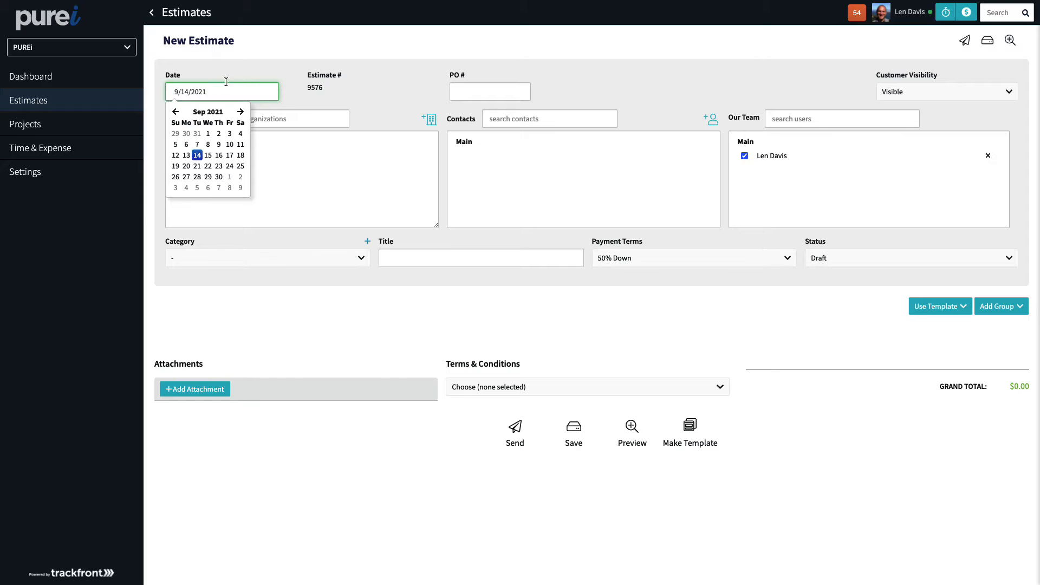
{"action": "left_click", "coordinate": [316, 87]}
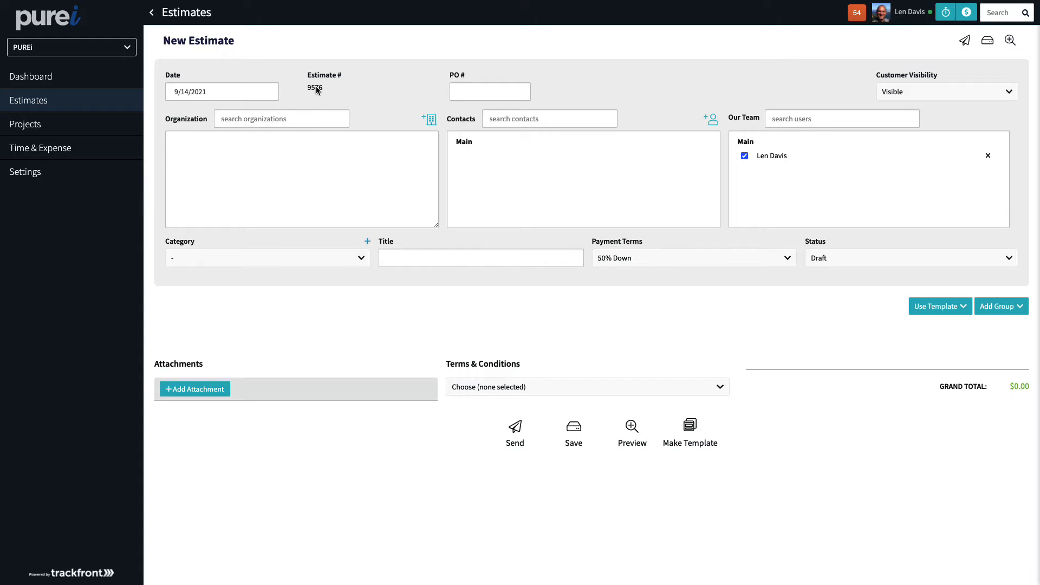
{"action": "left_click", "coordinate": [481, 92]}
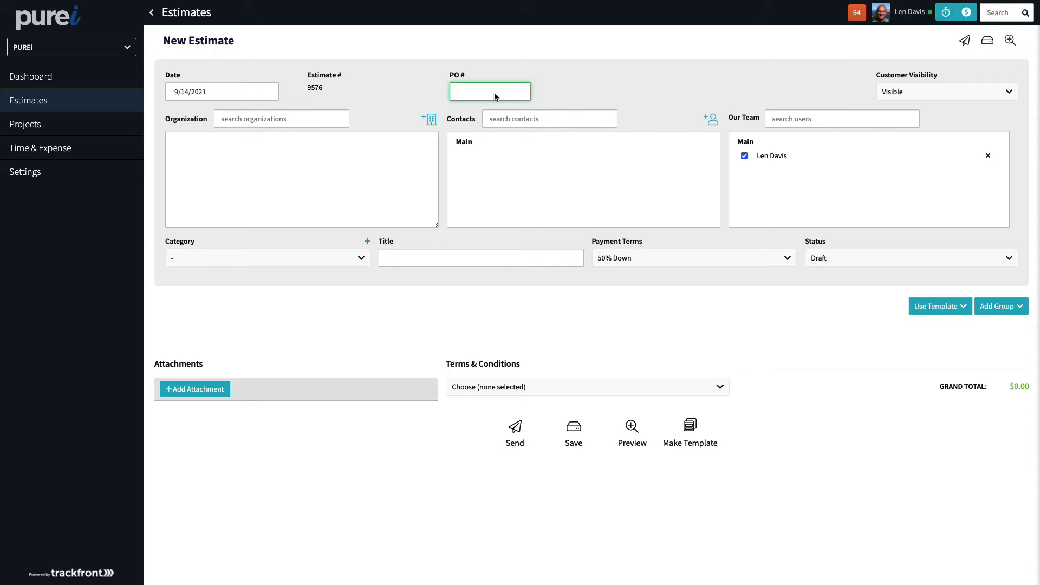
{"action": "left_click", "coordinate": [935, 97]}
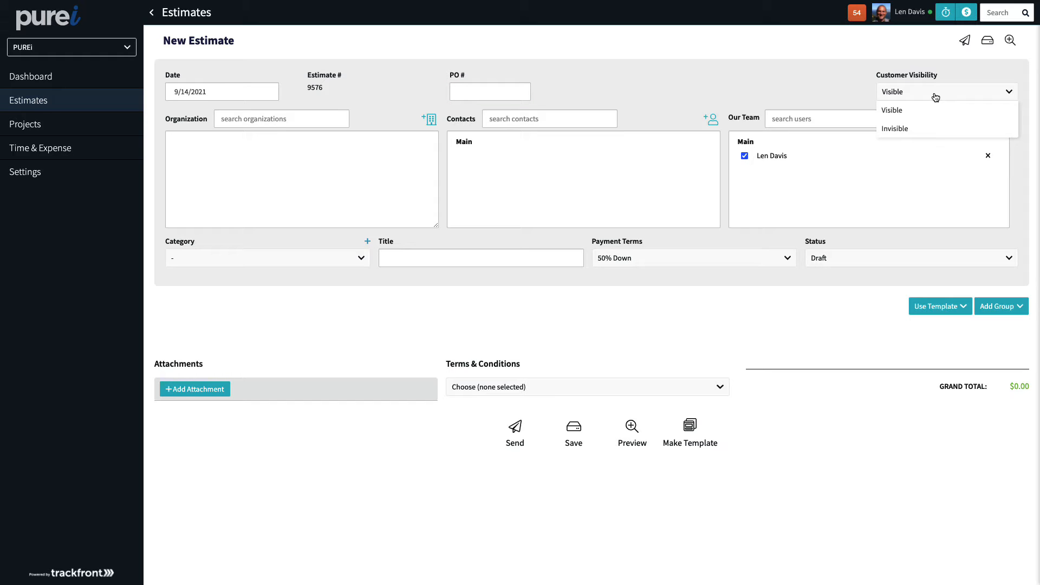
{"action": "left_click", "coordinate": [935, 97]}
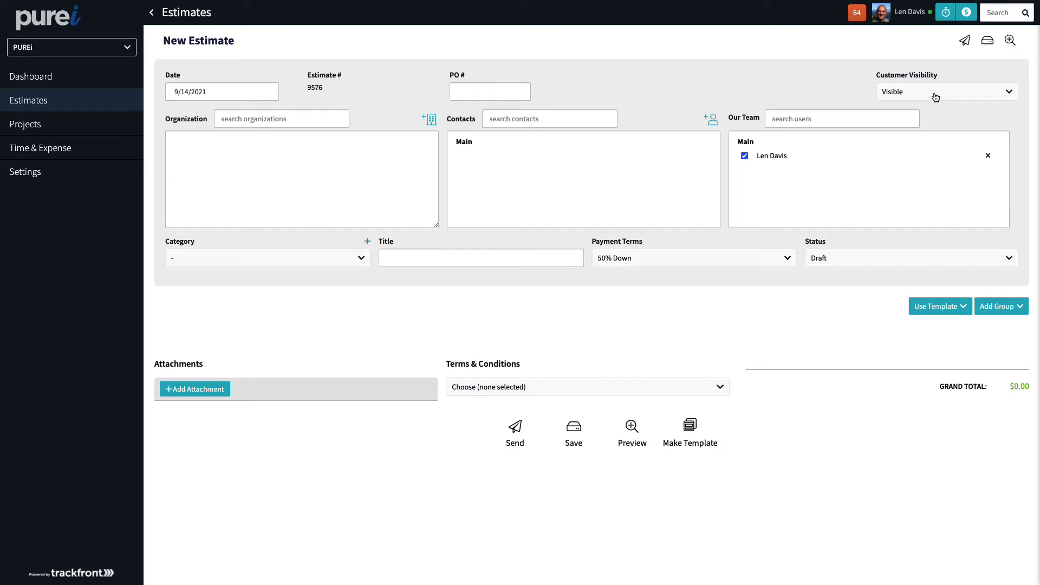
{"action": "left_click", "coordinate": [936, 97]}
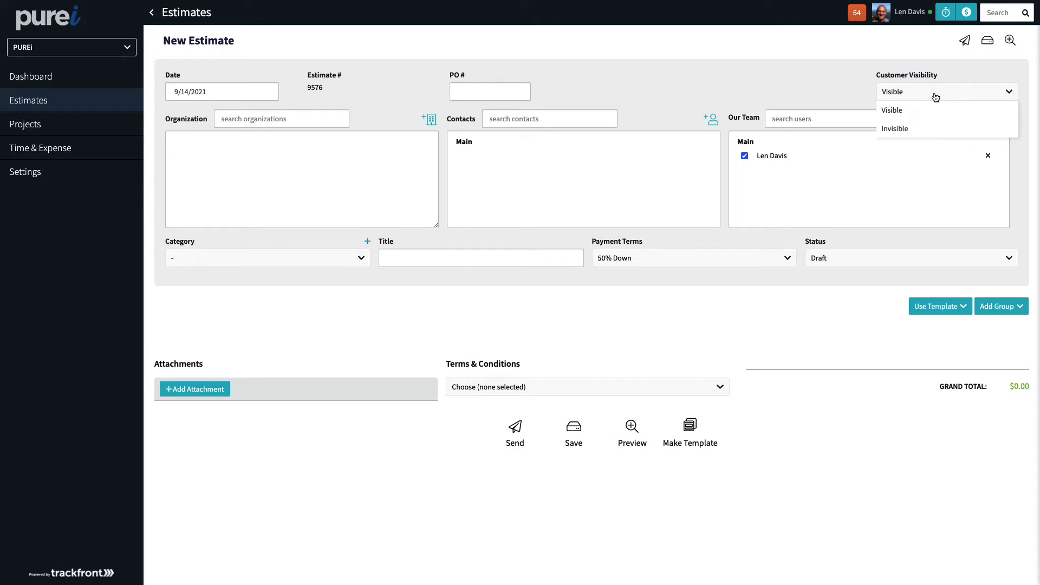
{"action": "left_click", "coordinate": [859, 97]}
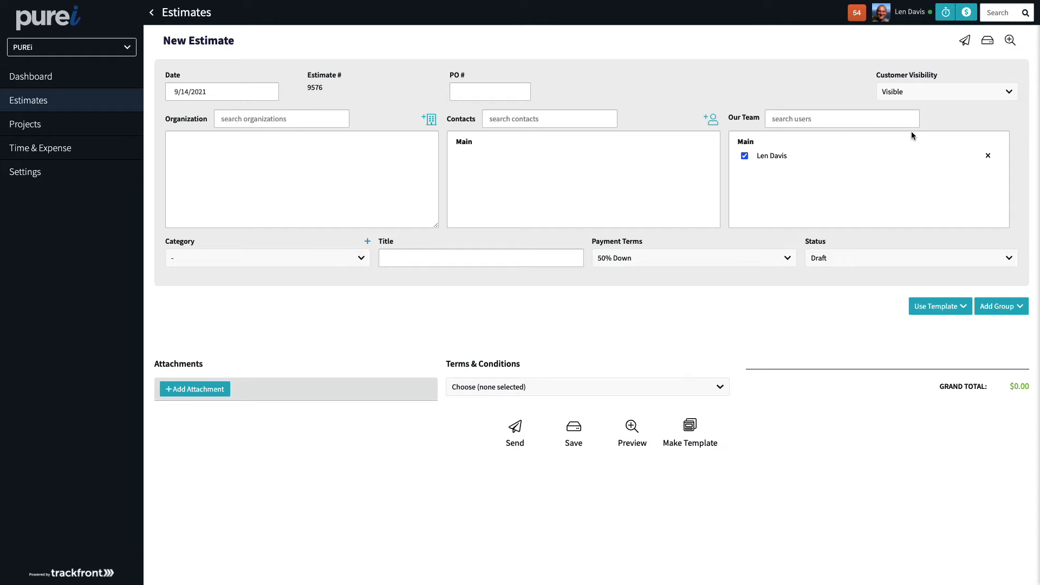
{"action": "left_click", "coordinate": [926, 94]}
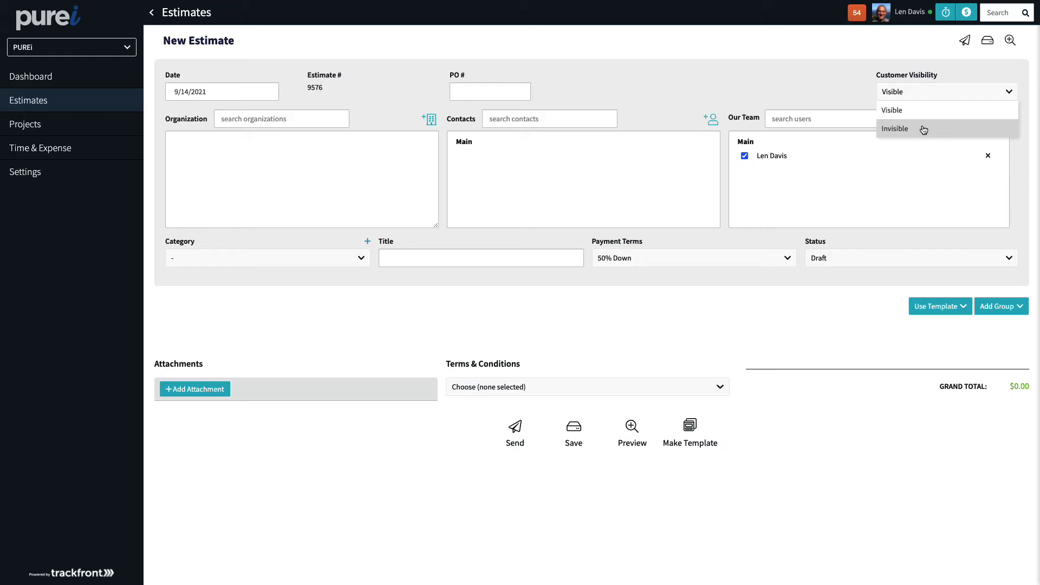
{"action": "left_click", "coordinate": [850, 91]}
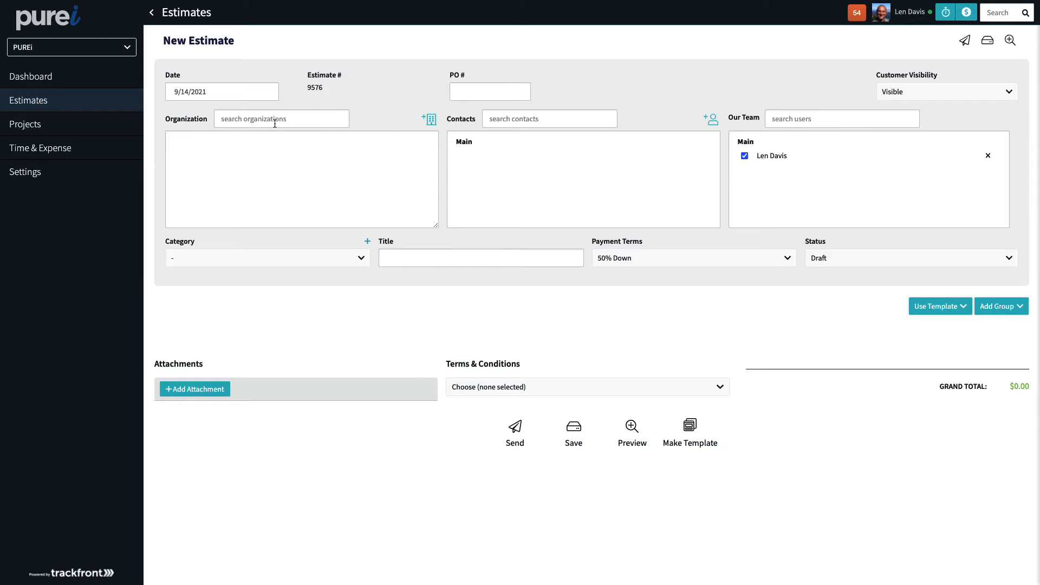
Select Despaña Brand Foods as the estimate's organization by searching despa
{"action": "left_click", "coordinate": [430, 120]}
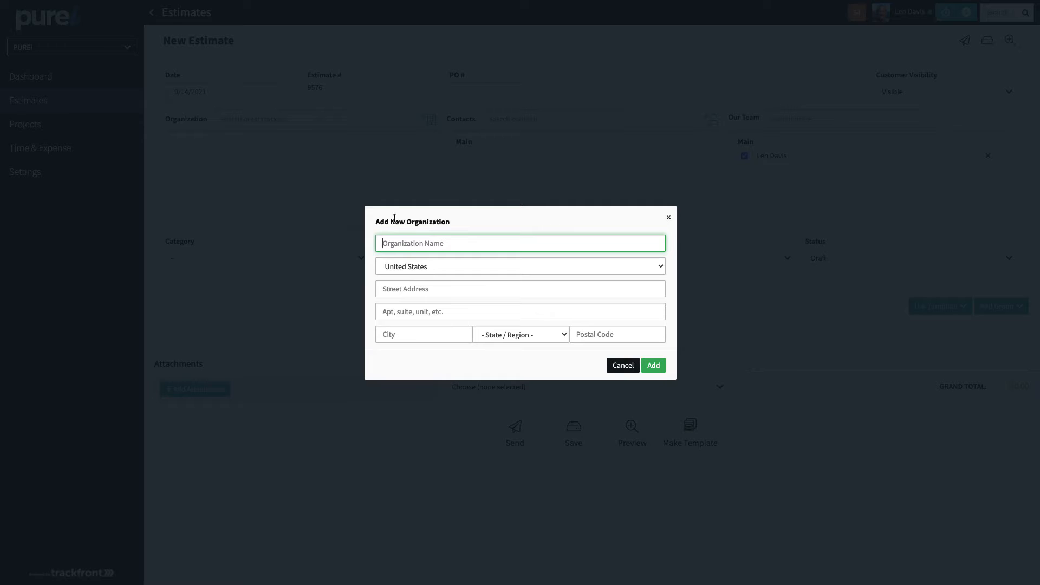
{"action": "left_click", "coordinate": [622, 365]}
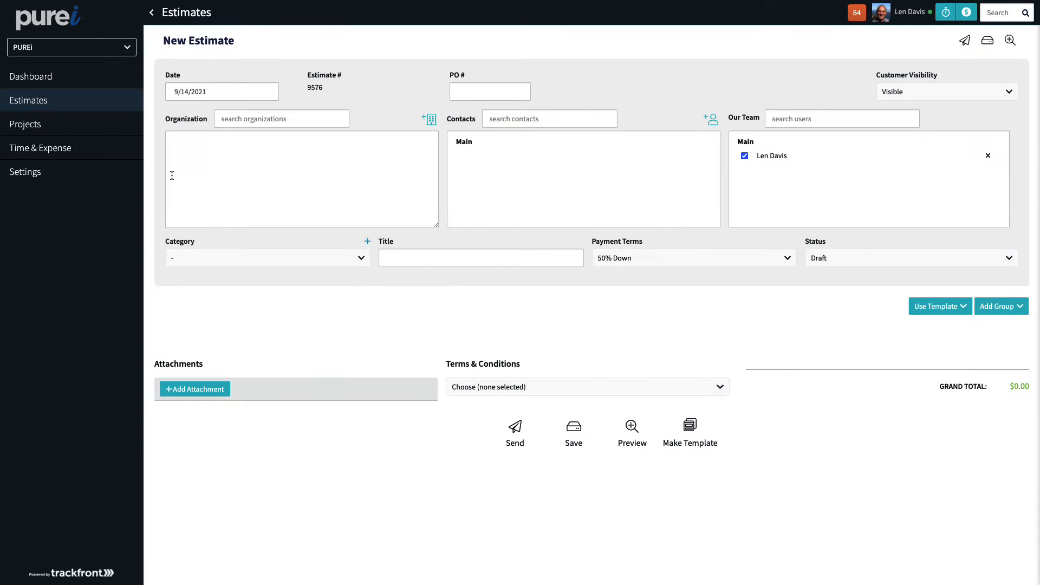
{"action": "left_click", "coordinate": [273, 124]}
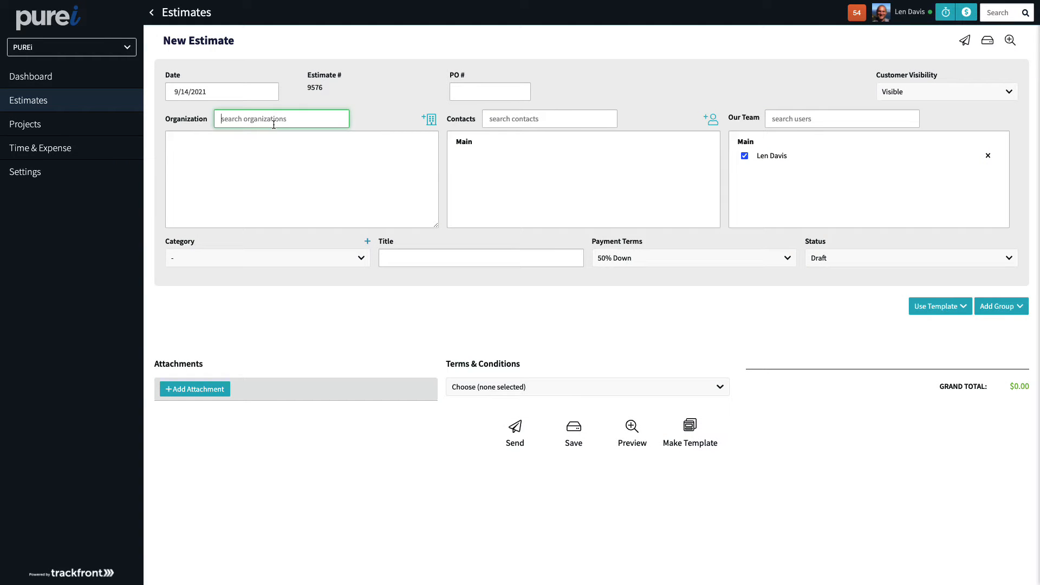
{"action": "type", "text": "despa"}
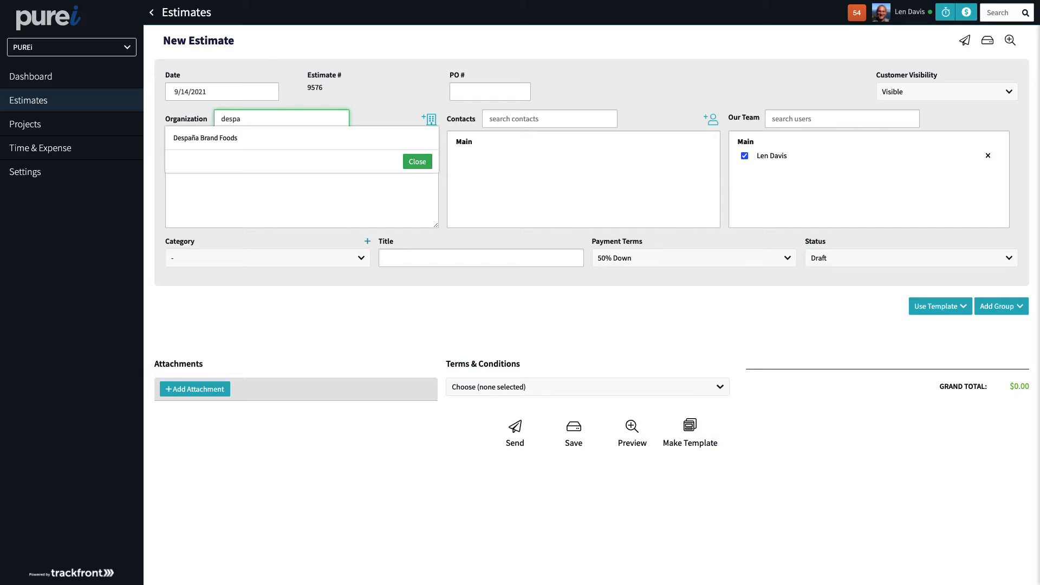
{"action": "left_click", "coordinate": [226, 142]}
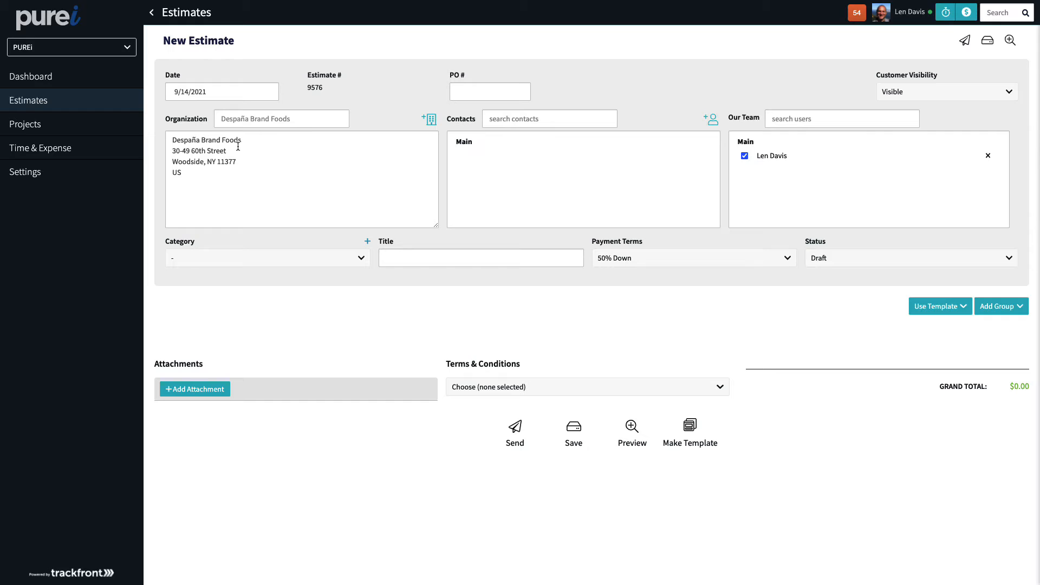
Add the Despaña Brand Foods contact to the estimate's contacts
{"action": "left_click", "coordinate": [513, 118]}
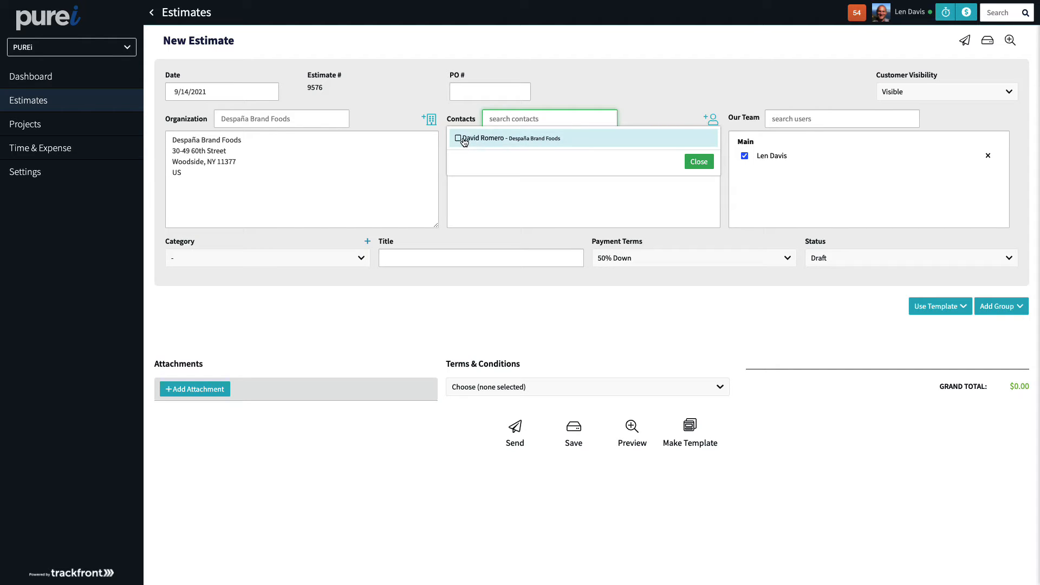
{"action": "left_click", "coordinate": [471, 139]}
{"action": "left_click", "coordinate": [699, 162]}
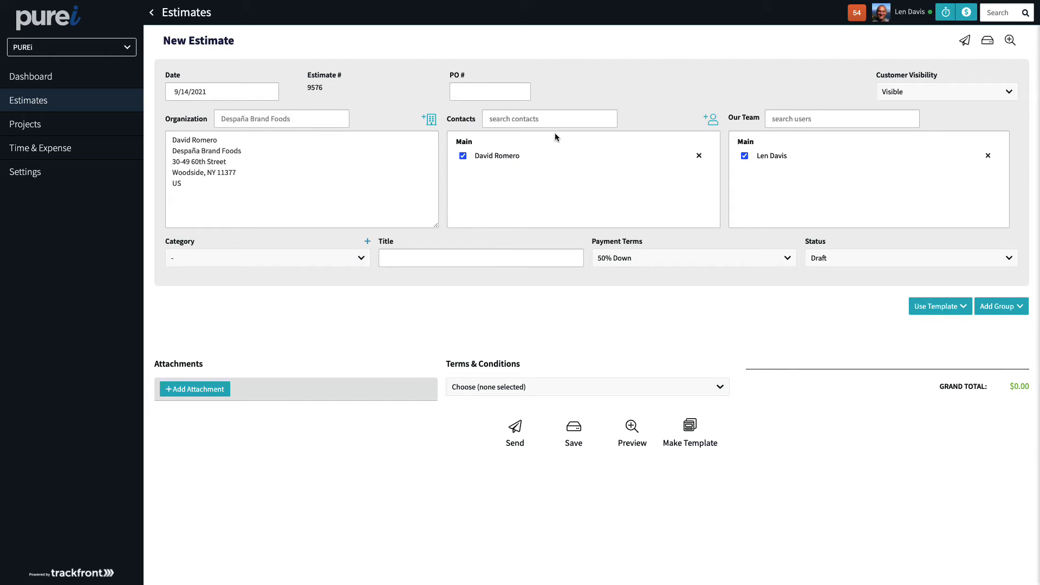
Search contacts for bob, add that contact, uncheck the main contact's box, and delete the added contact
{"action": "left_click", "coordinate": [543, 120]}
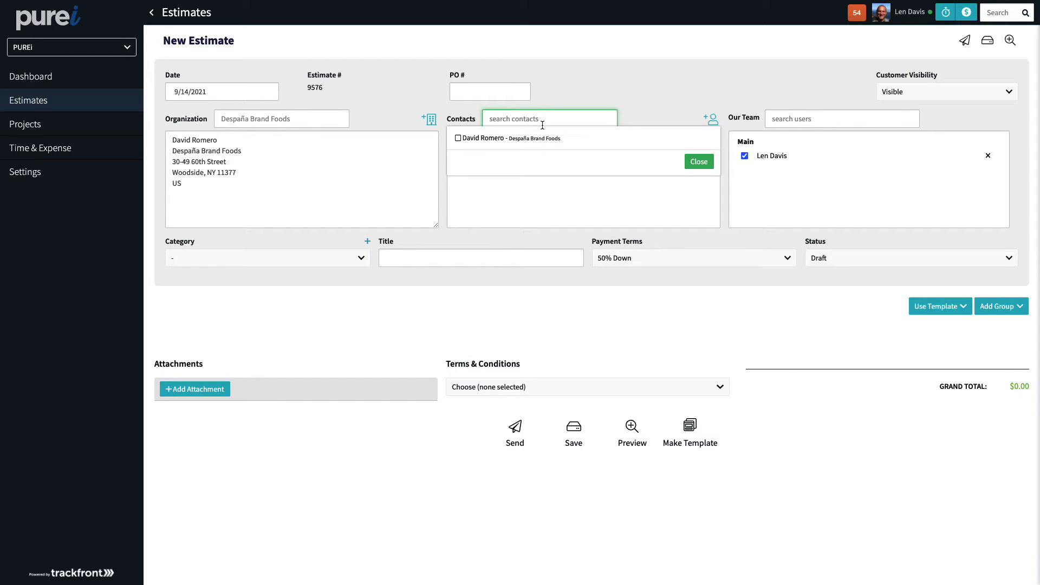
{"action": "type", "text": "bob"}
{"action": "left_click", "coordinate": [472, 140]}
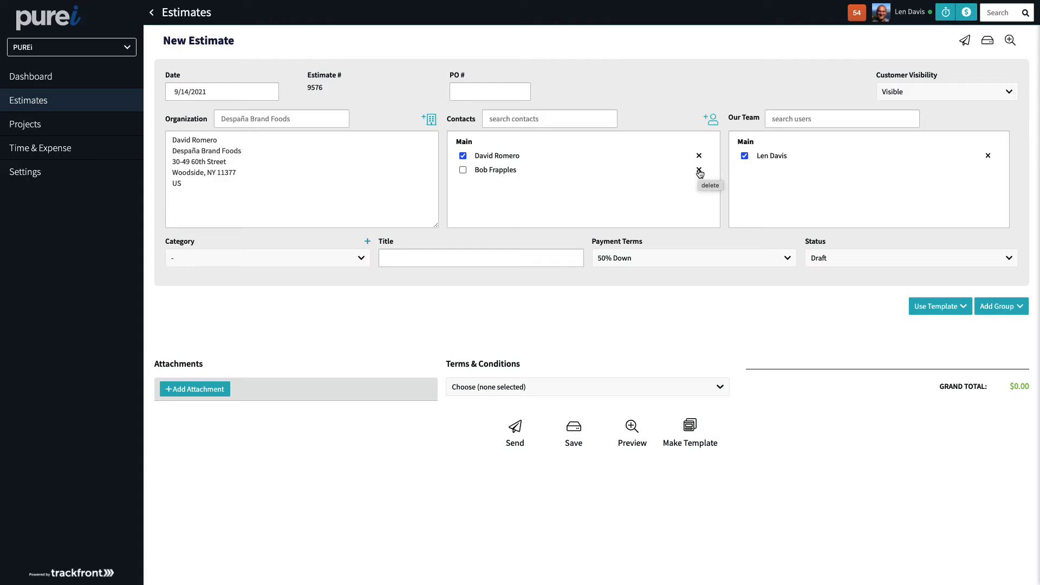
{"action": "left_click", "coordinate": [463, 170]}
{"action": "left_click", "coordinate": [463, 156]}
{"action": "left_click", "coordinate": [699, 170]}
Add two more company users to the estimate's Our Team list
{"action": "left_click", "coordinate": [820, 119]}
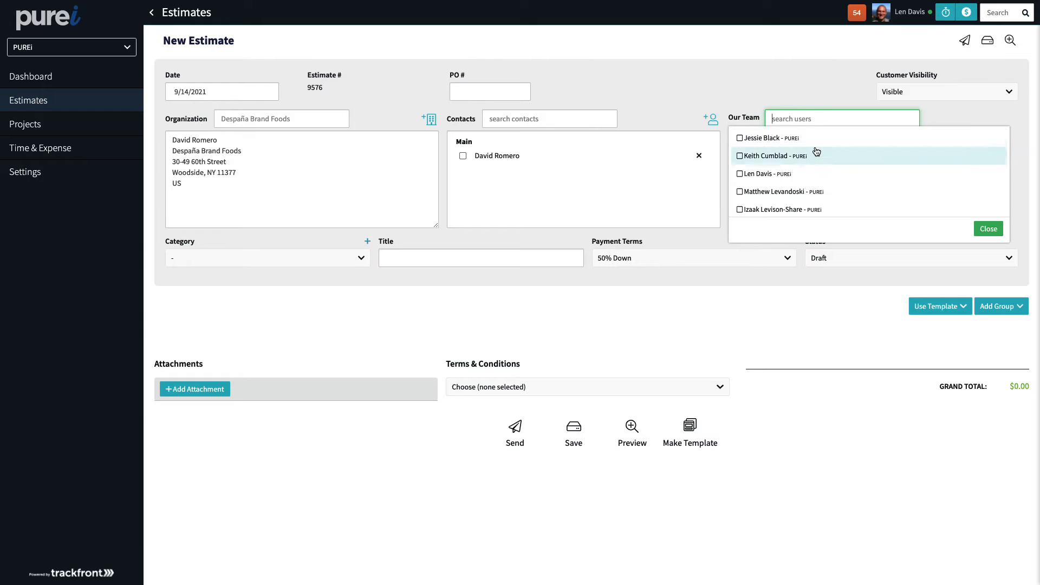
{"action": "scroll", "coordinate": [818, 184], "scroll_direction": "down", "scroll_amount": 2}
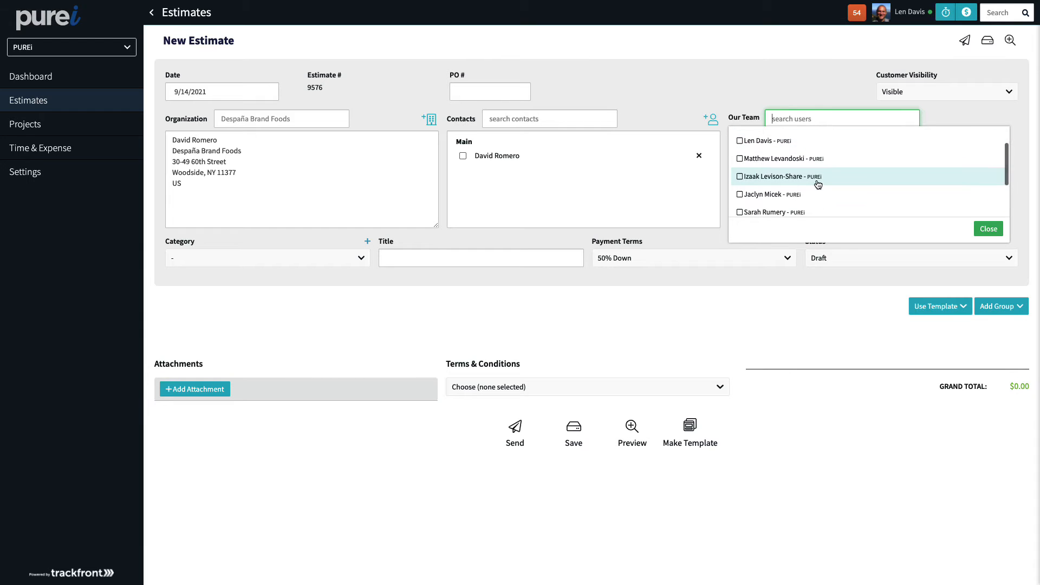
{"action": "left_click", "coordinate": [753, 187]}
{"action": "scroll", "coordinate": [753, 163], "scroll_direction": "up", "scroll_amount": 2}
{"action": "left_click", "coordinate": [752, 158]}
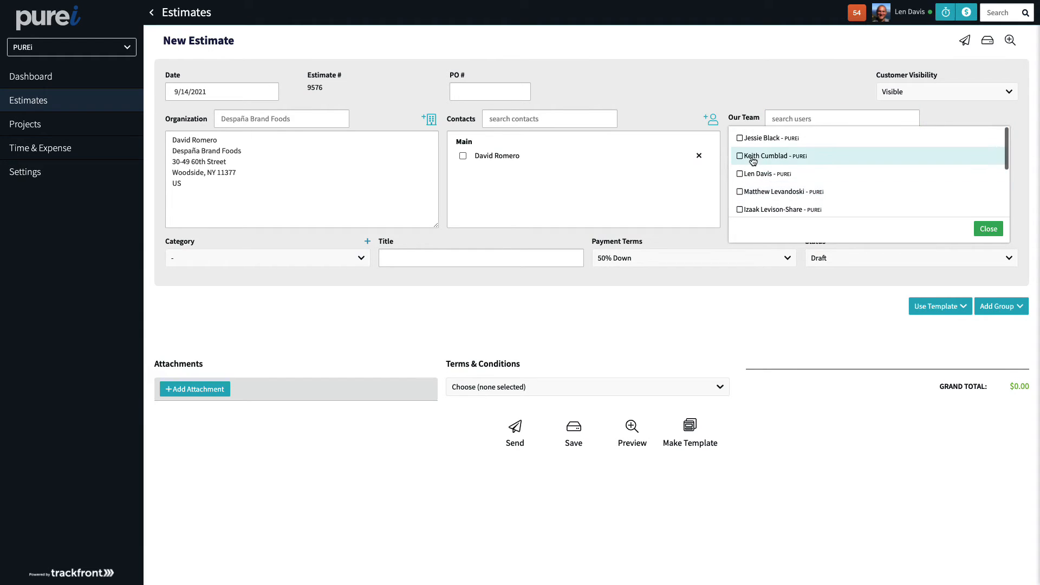
{"action": "left_click", "coordinate": [985, 231]}
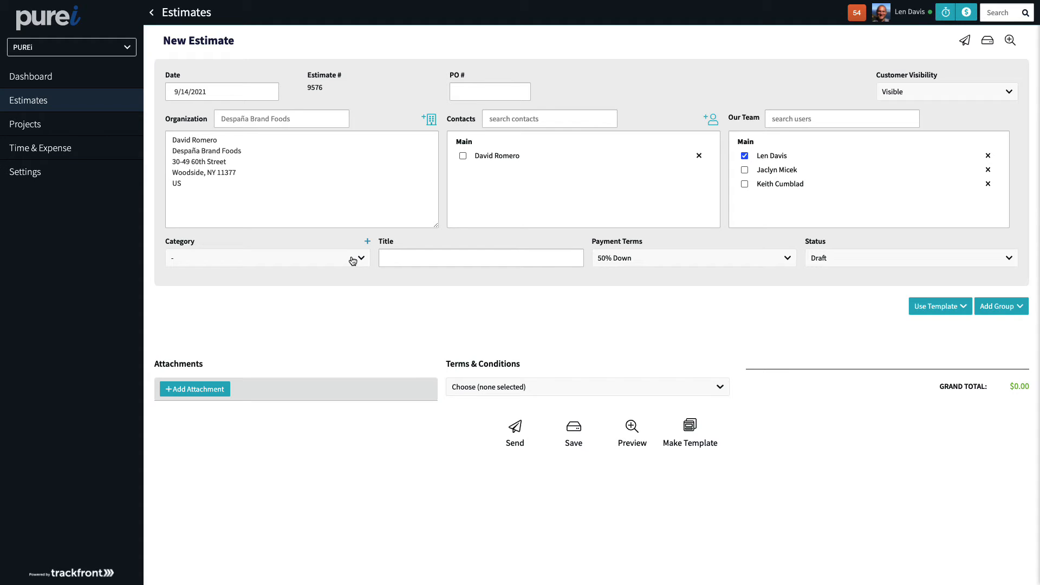
Review the category options and the new category dialog without saving anything
{"action": "left_click", "coordinate": [352, 260]}
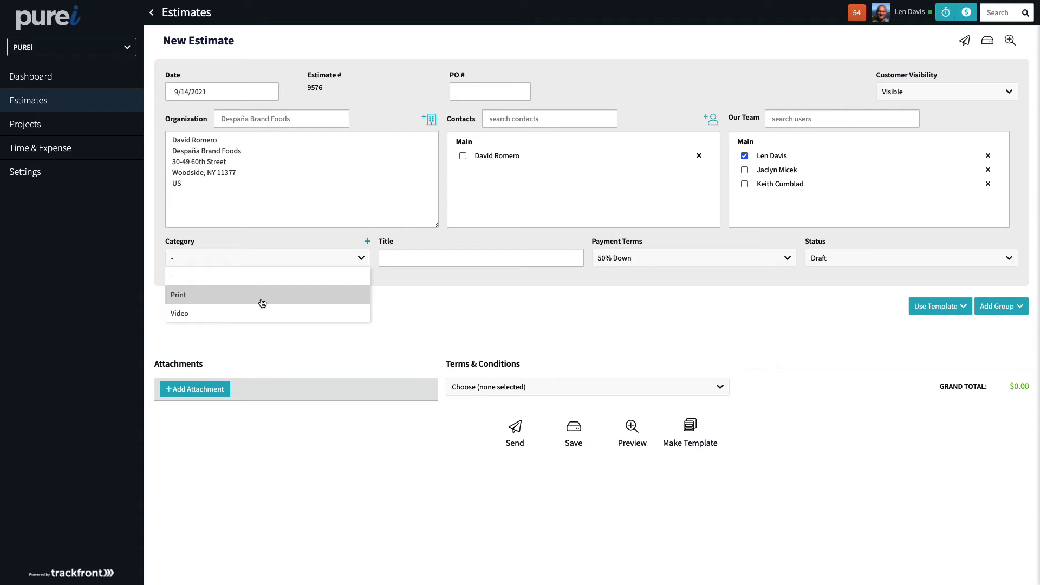
{"action": "left_click", "coordinate": [381, 288]}
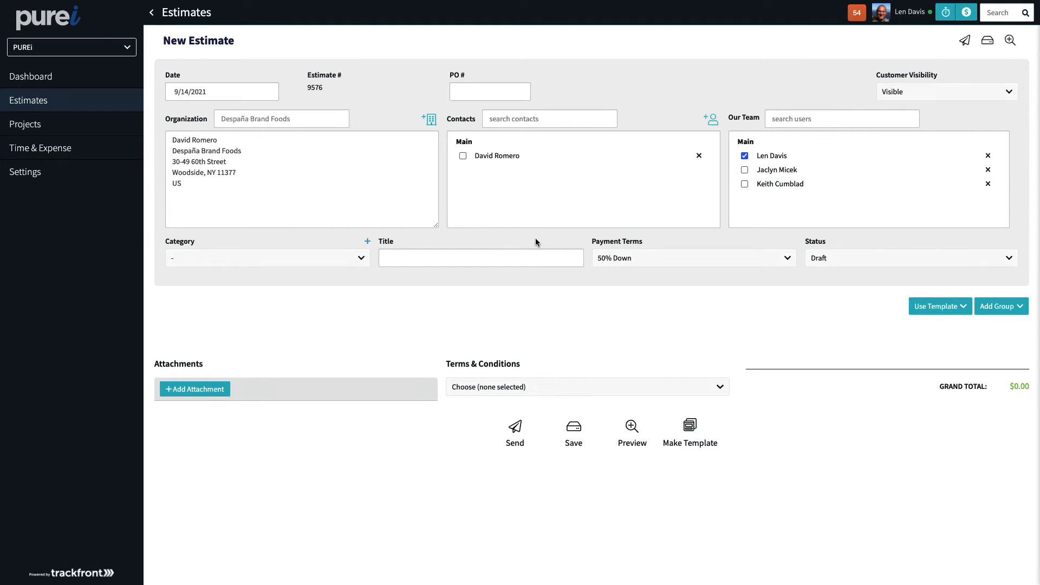
{"action": "left_click", "coordinate": [344, 262]}
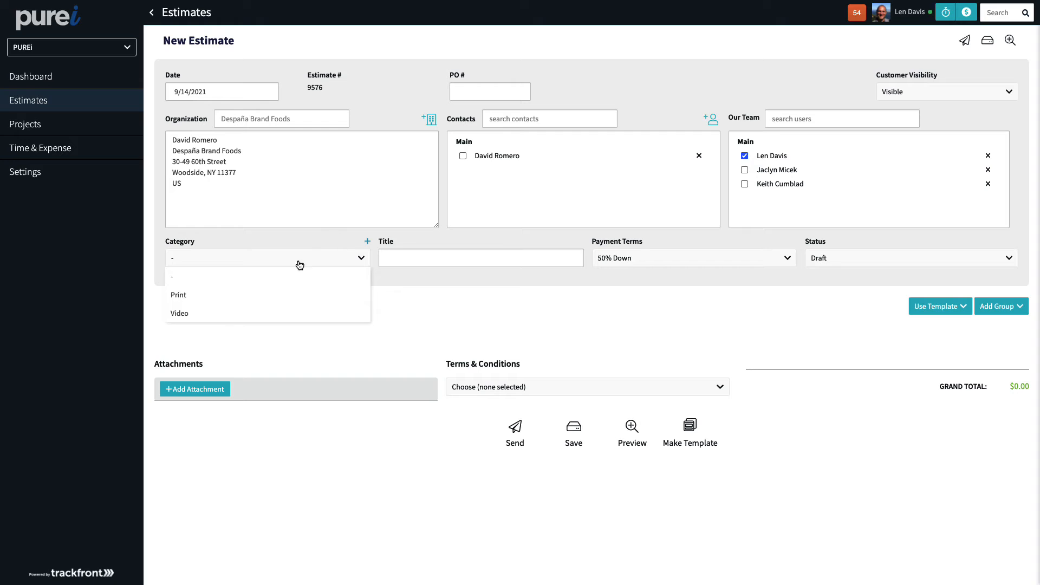
{"action": "left_click", "coordinate": [367, 241]}
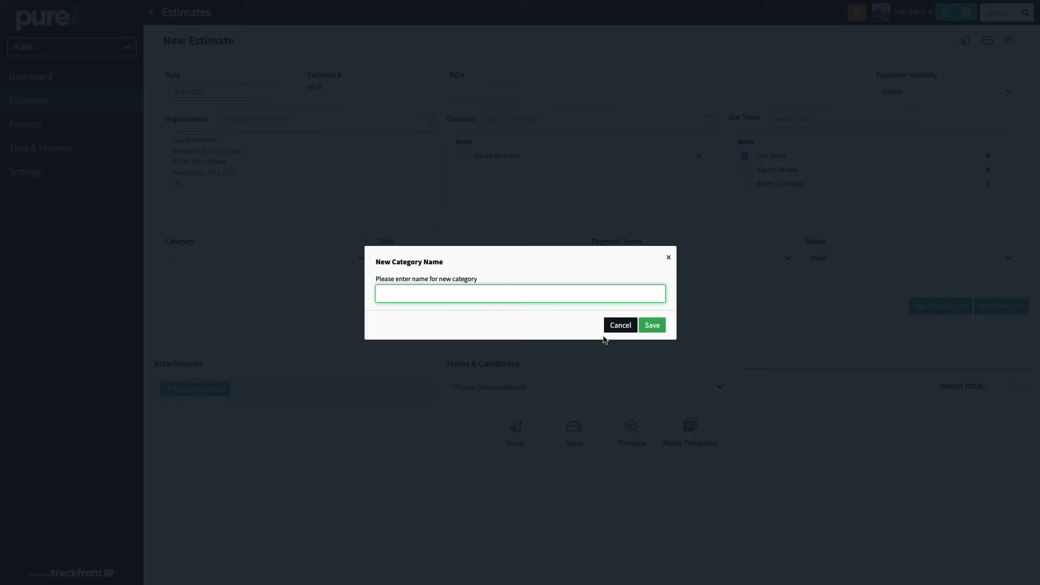
{"action": "left_click", "coordinate": [620, 326]}
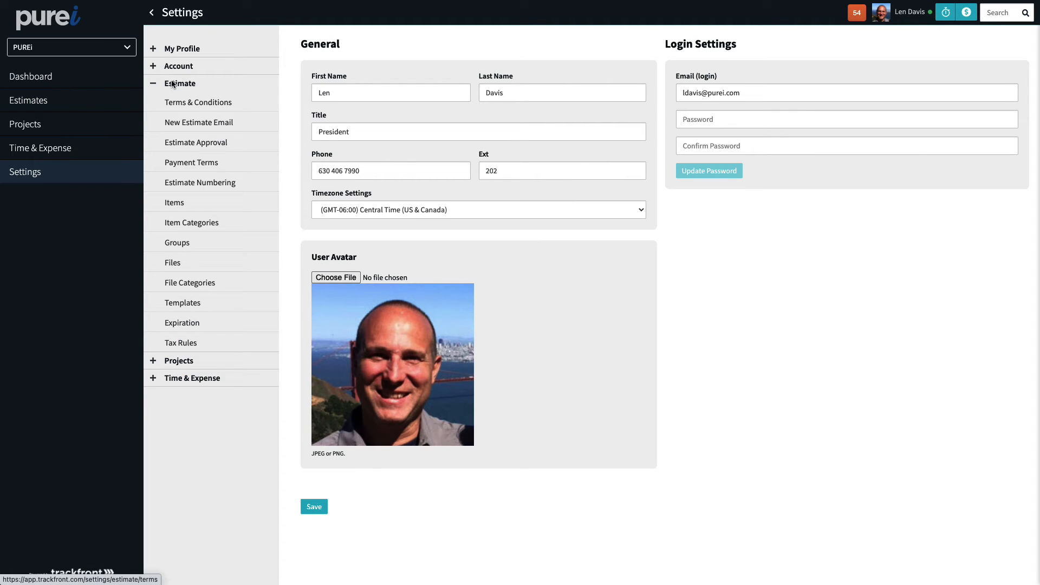
Examine the estimates list's saved views and the filter settings of the Viewed view
{"action": "left_click", "coordinate": [54, 101]}
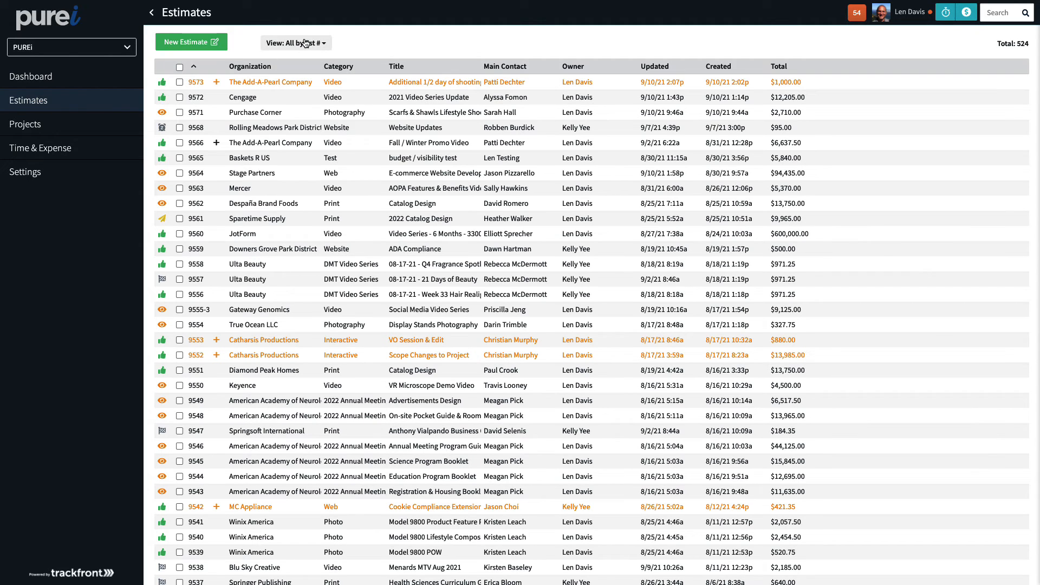
{"action": "left_click", "coordinate": [302, 43]}
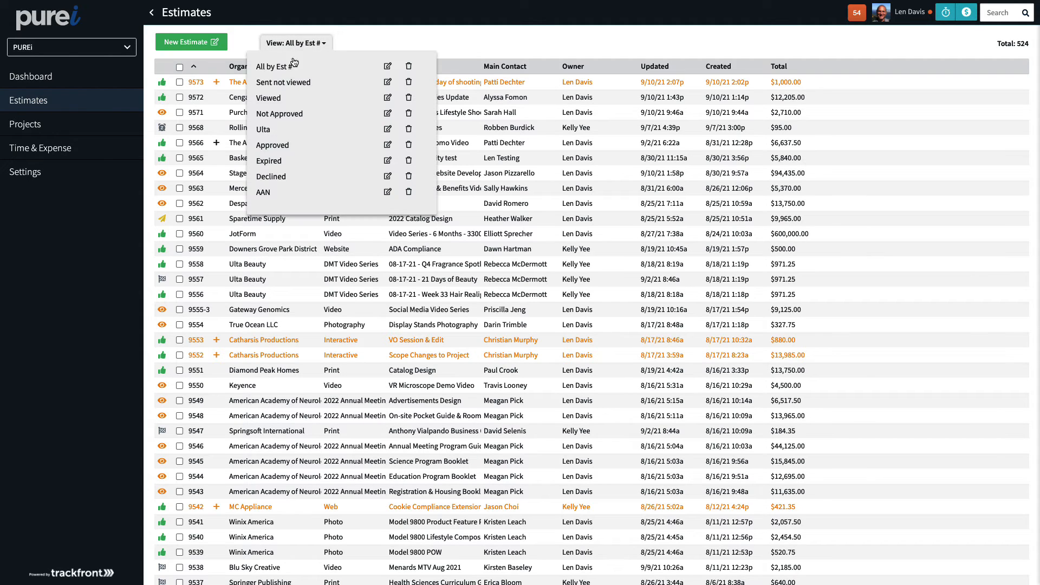
{"action": "left_click", "coordinate": [387, 98]}
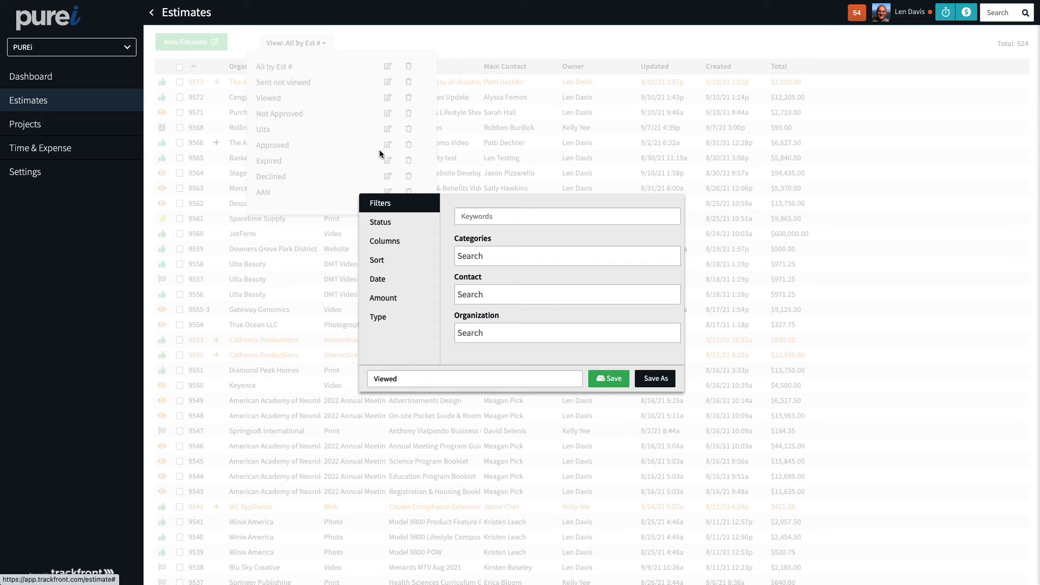
{"action": "left_click", "coordinate": [499, 258]}
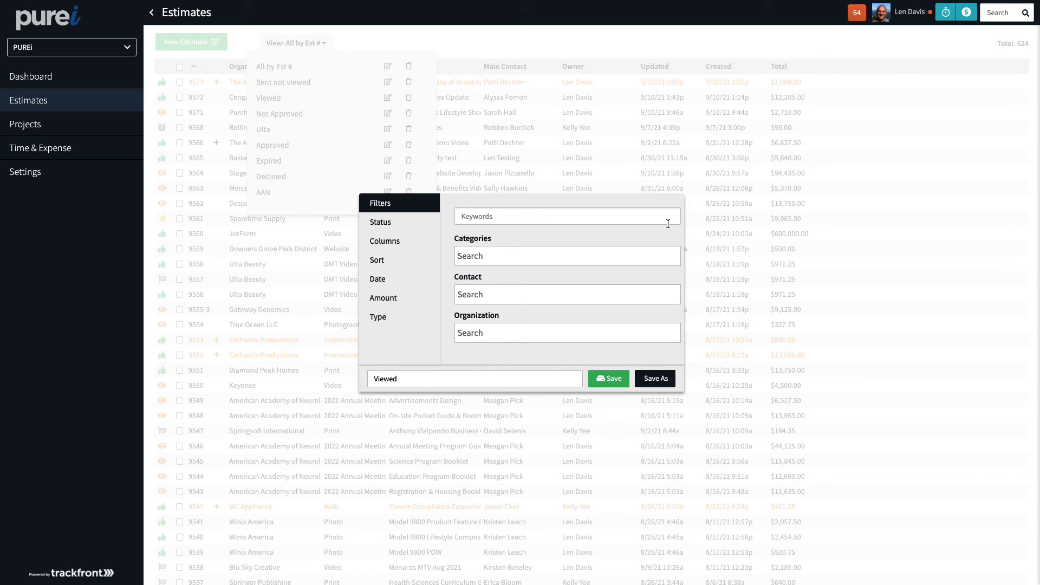
{"action": "left_click", "coordinate": [523, 58]}
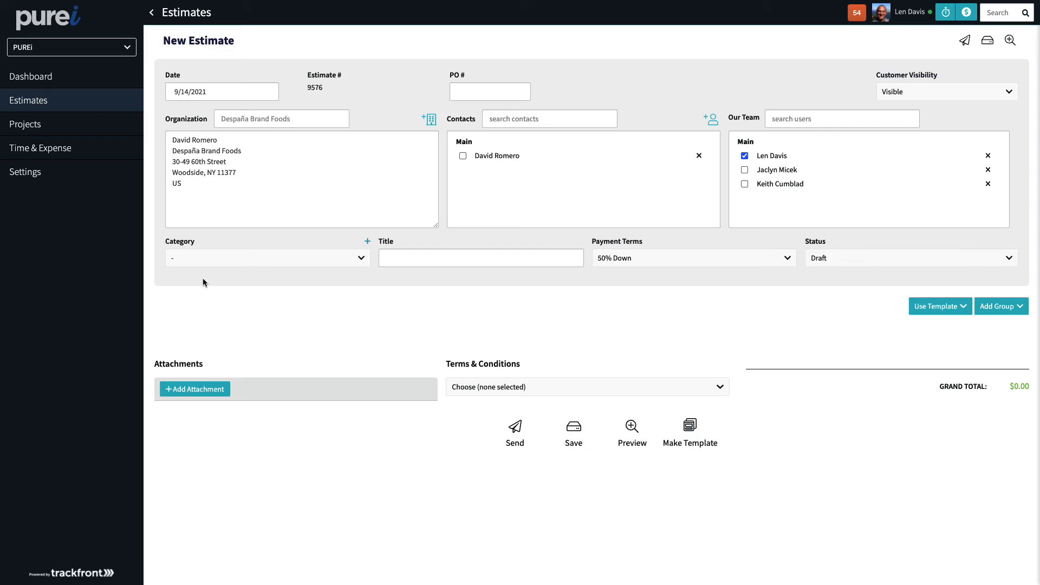
Set the new estimate's category to Print and its title to Brochure Design
{"action": "left_click", "coordinate": [251, 257]}
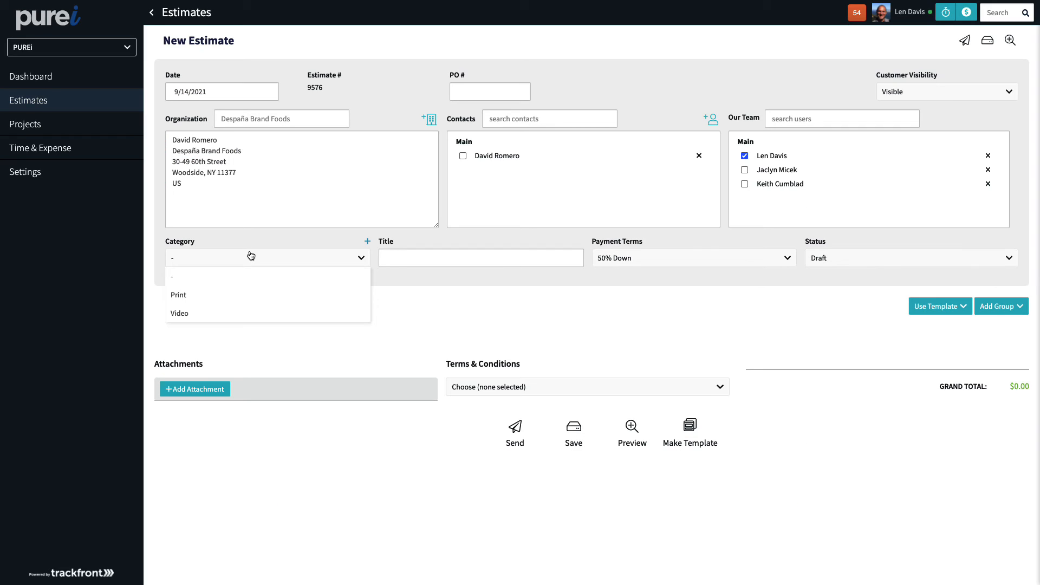
{"action": "left_click", "coordinate": [235, 296]}
{"action": "left_click", "coordinate": [398, 260]}
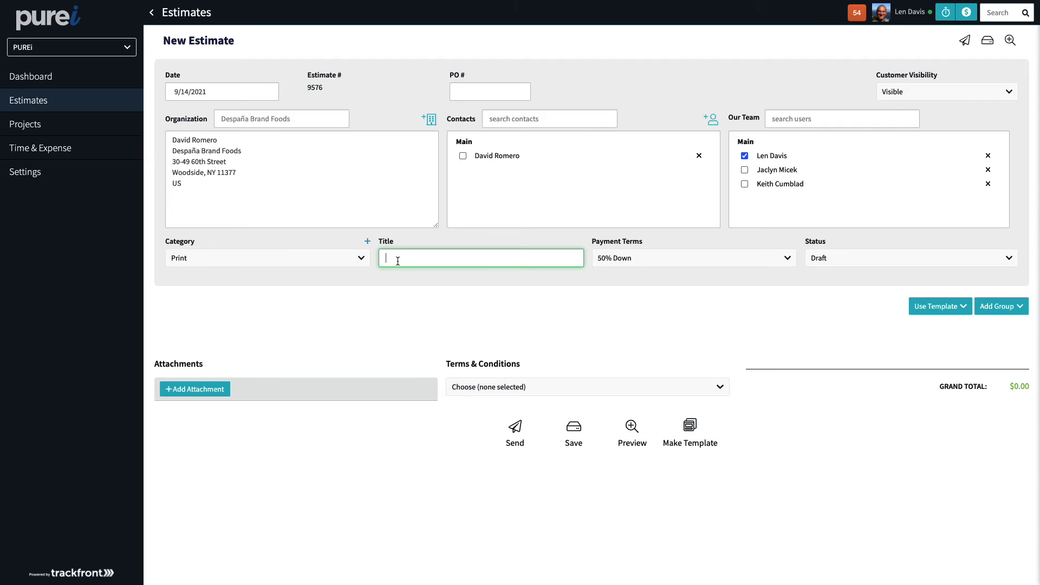
{"action": "type", "text": "Brochure Design"}
Set the new estimate's payment terms to 25% Down
{"action": "left_click", "coordinate": [666, 264]}
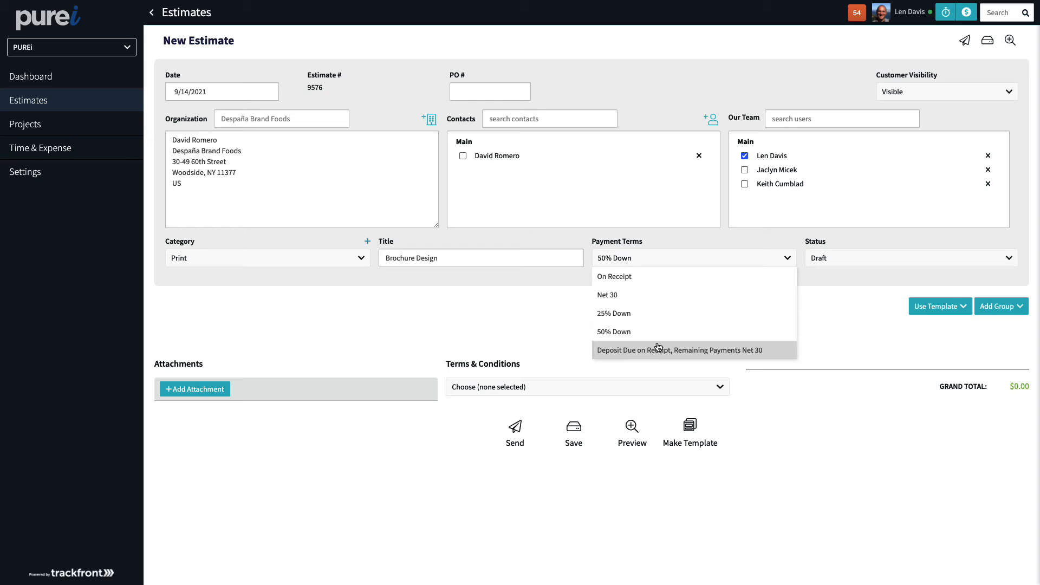
{"action": "left_click", "coordinate": [656, 313]}
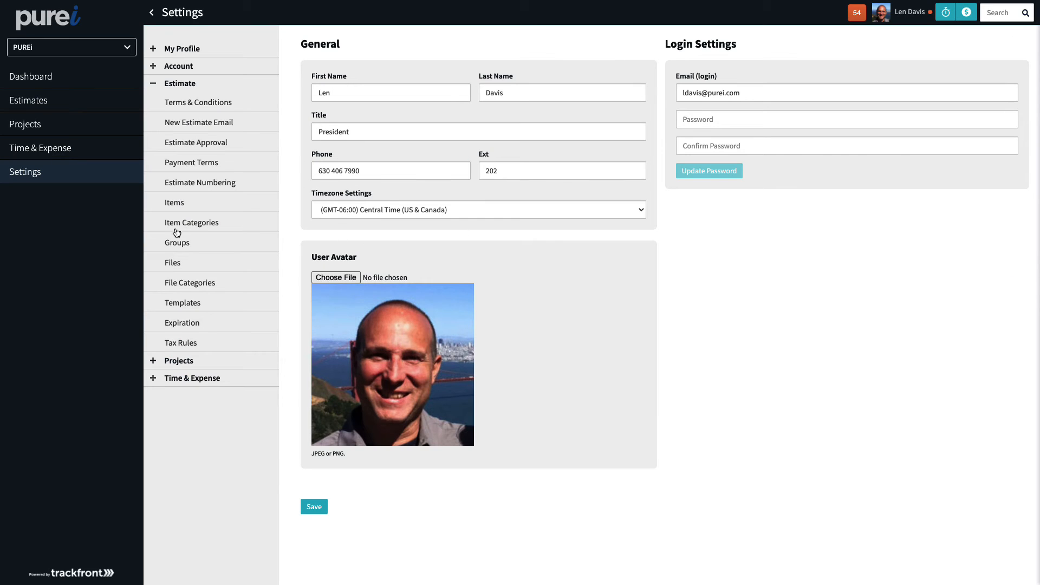
Review the estimate payment terms settings and the option to create a new term
{"action": "left_click", "coordinate": [204, 165]}
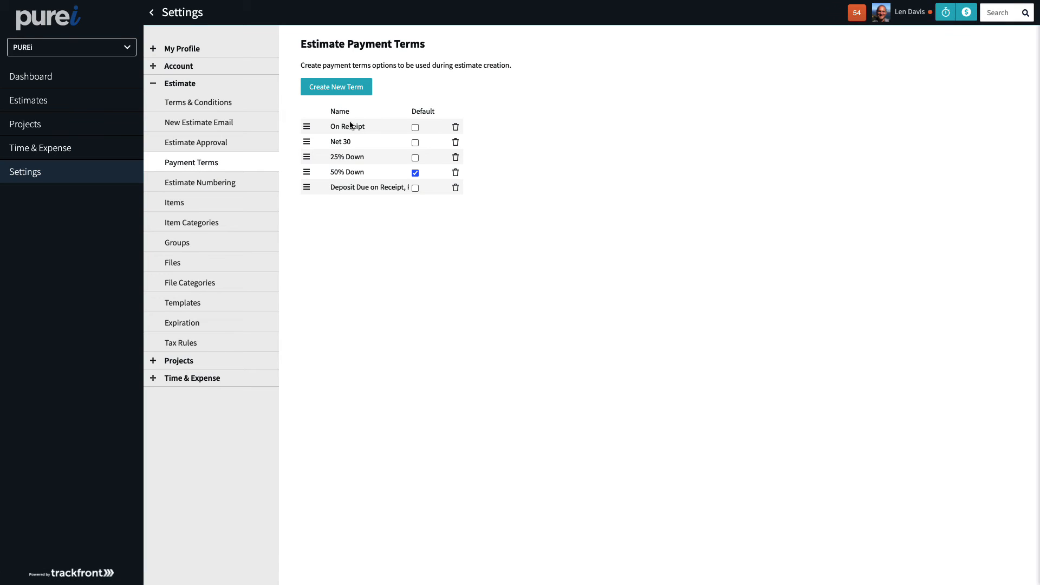
{"action": "left_click", "coordinate": [359, 89]}
{"action": "left_click", "coordinate": [623, 326]}
{"action": "mouse_move", "coordinate": [307, 187]}
{"action": "left_mouse_down"}
{"action": "mouse_move", "coordinate": [306, 168]}
{"action": "mouse_move", "coordinate": [309, 195]}
{"action": "mouse_move", "coordinate": [306, 187]}
{"action": "left_mouse_up"}
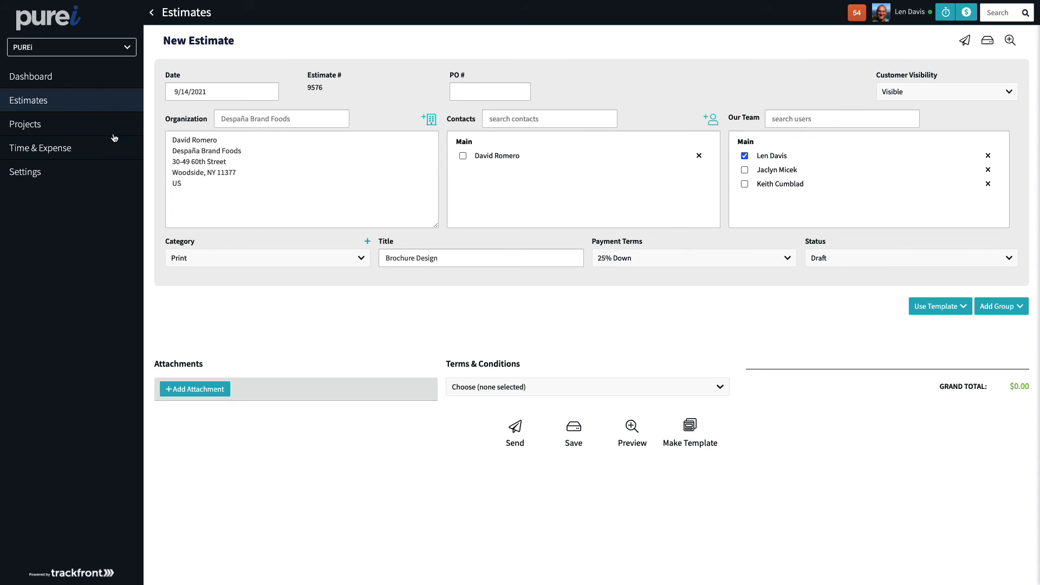
Leave the new estimate without saving and open Despaña Brand Foods' Catalog Design estimate 9562
{"action": "left_click", "coordinate": [61, 105]}
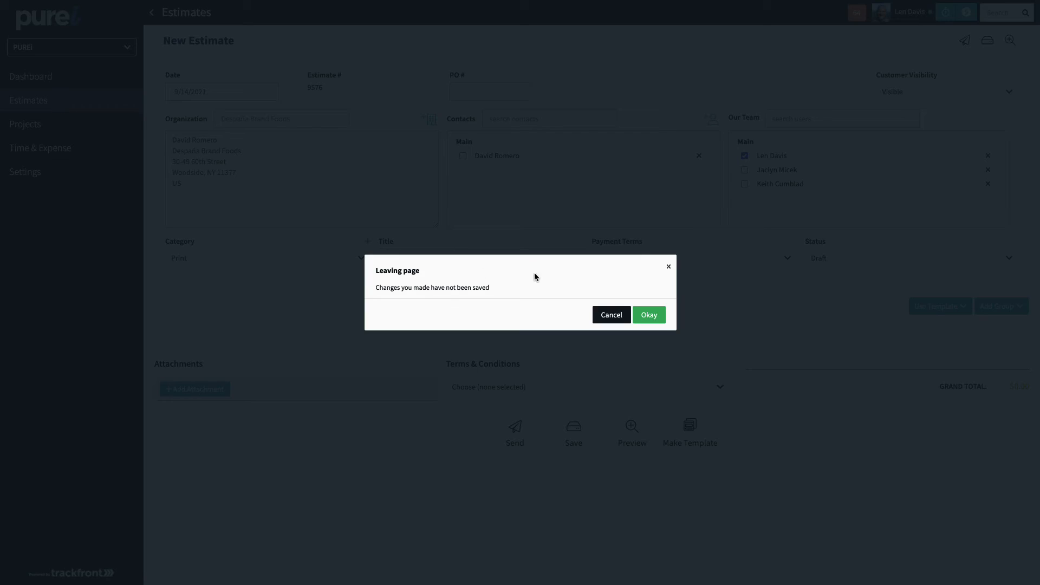
{"action": "left_click", "coordinate": [651, 315]}
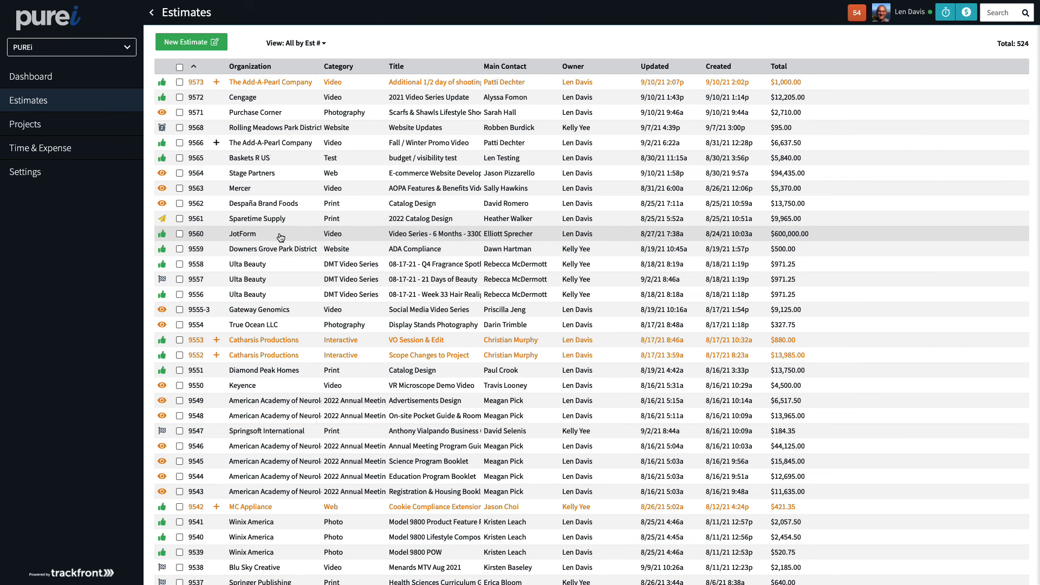
{"action": "left_click", "coordinate": [269, 204]}
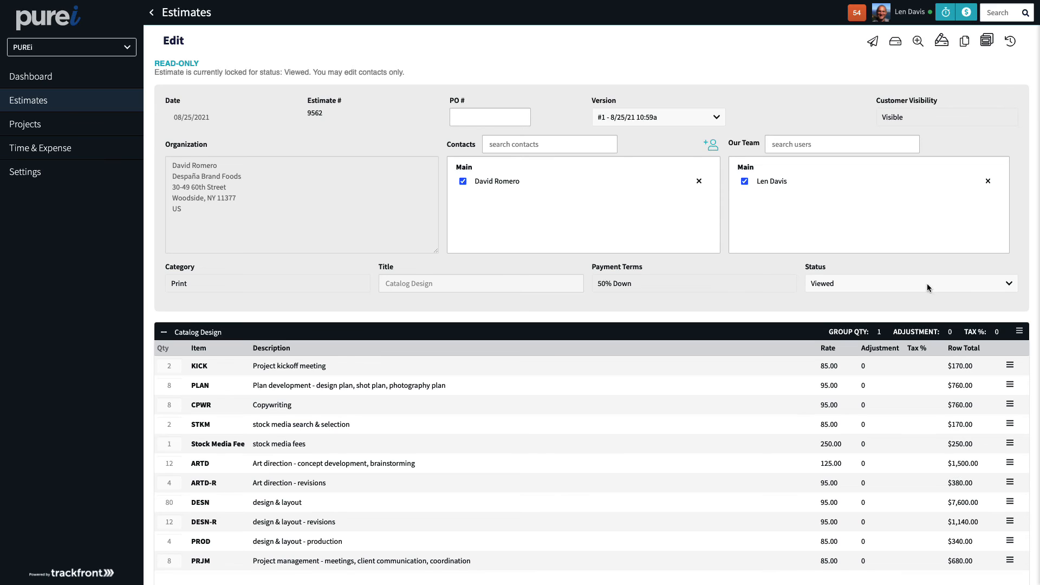
Examine the status options of the opened estimate without changing its status
{"action": "left_click", "coordinate": [900, 292]}
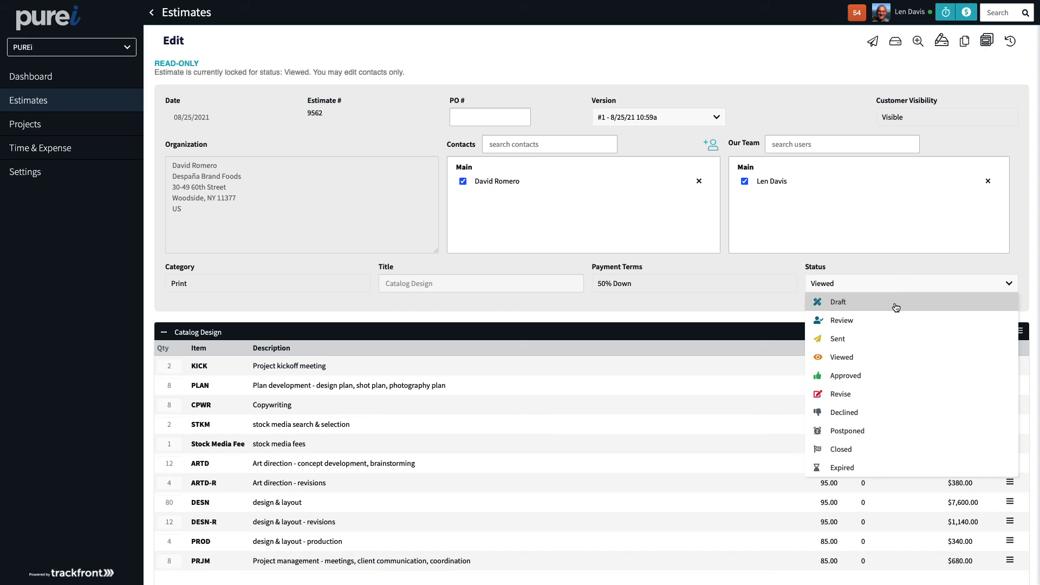
{"action": "left_click", "coordinate": [762, 294]}
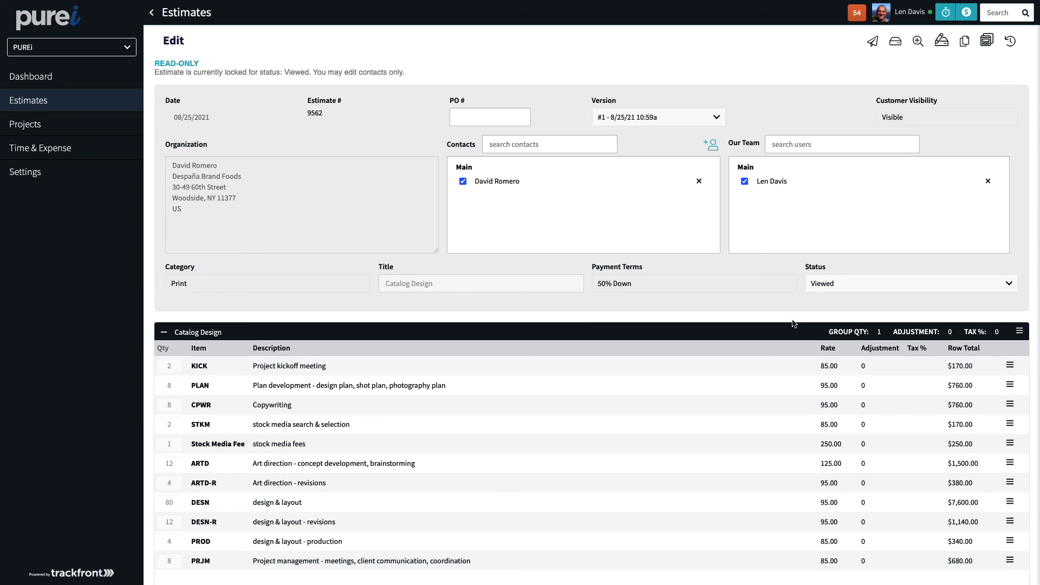
{"action": "left_click", "coordinate": [841, 289]}
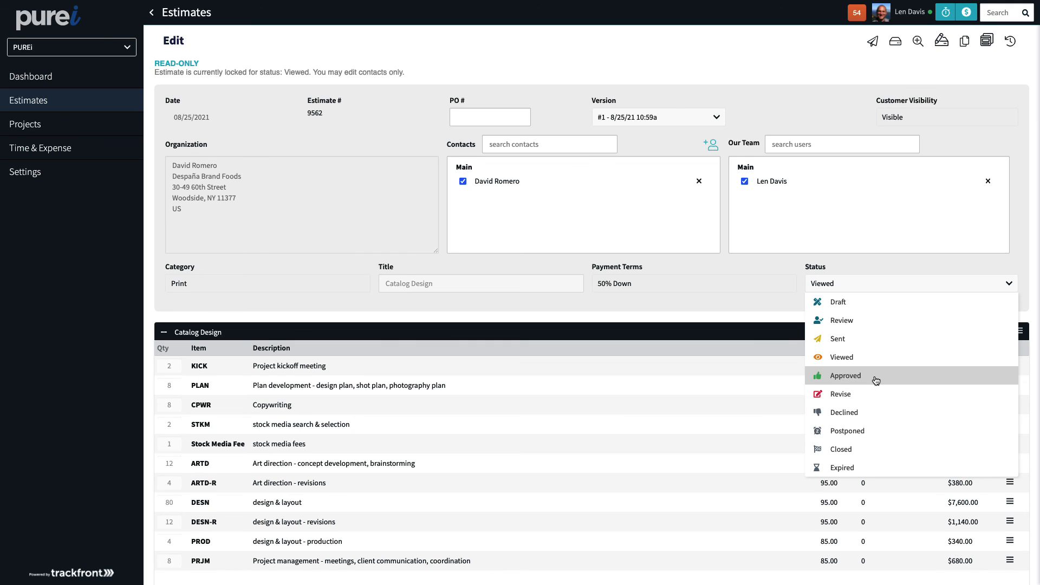
{"action": "left_click", "coordinate": [770, 301]}
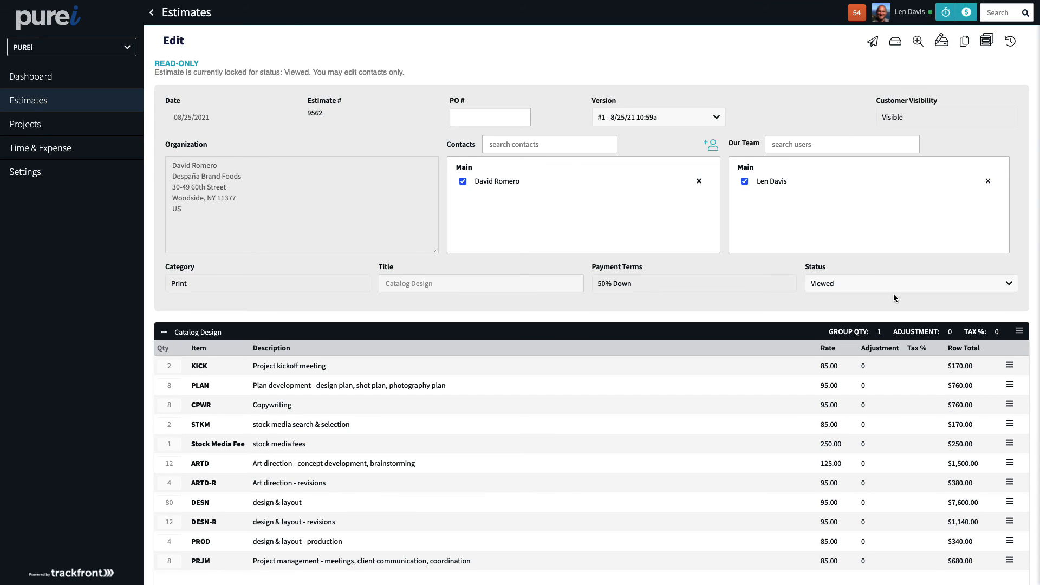
{"action": "left_click", "coordinate": [865, 282]}
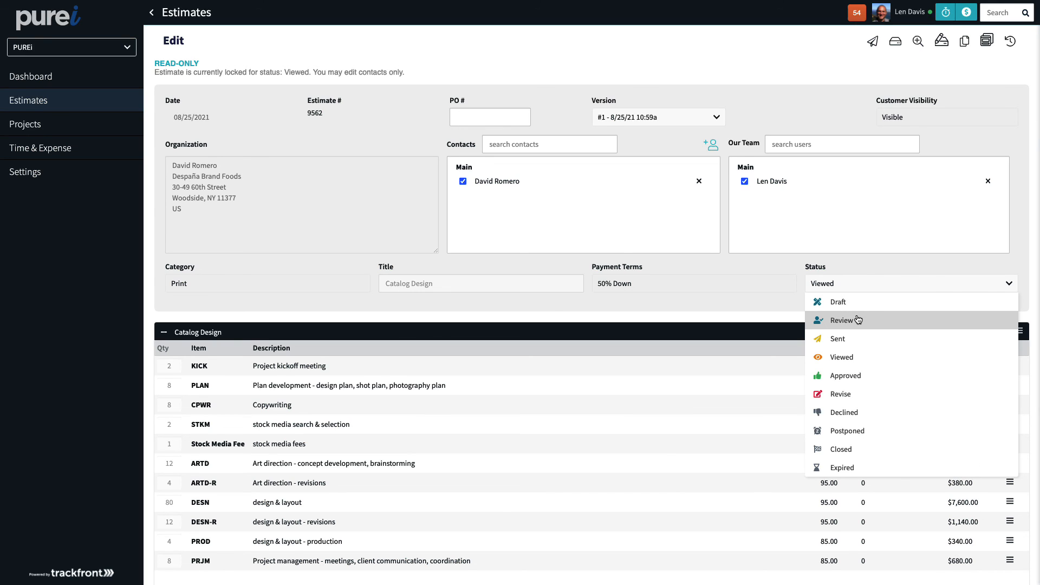
{"action": "left_click", "coordinate": [847, 289]}
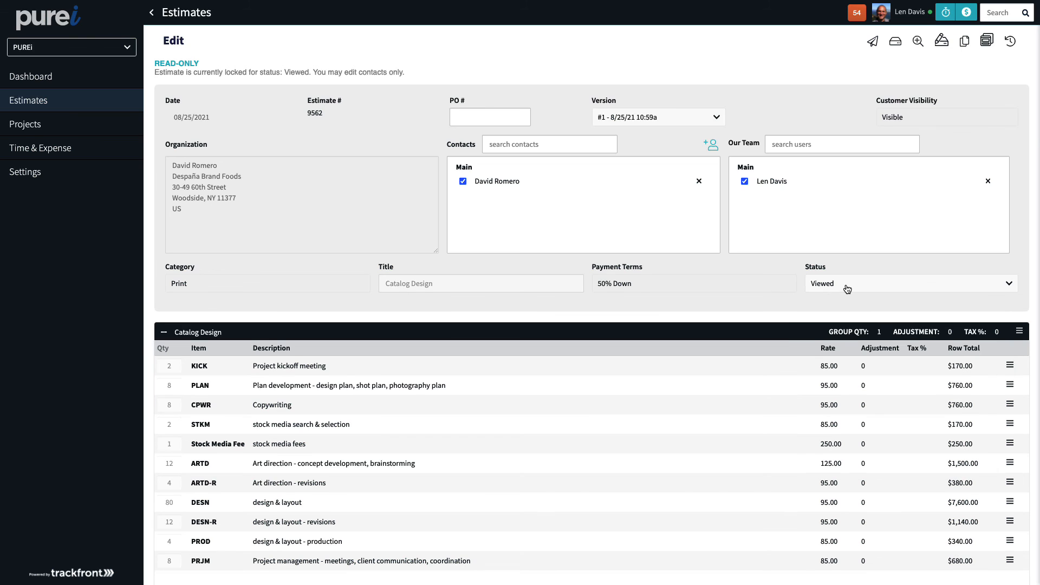